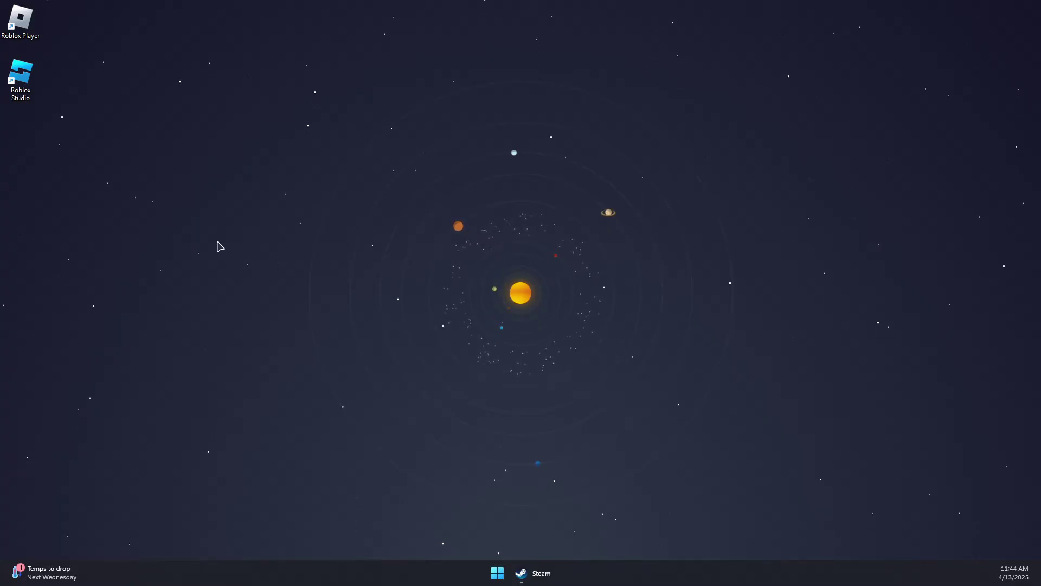
Step: Open File Explorer, browse into the user's home folder, then jump to %localappdata%
left_click(506, 573)
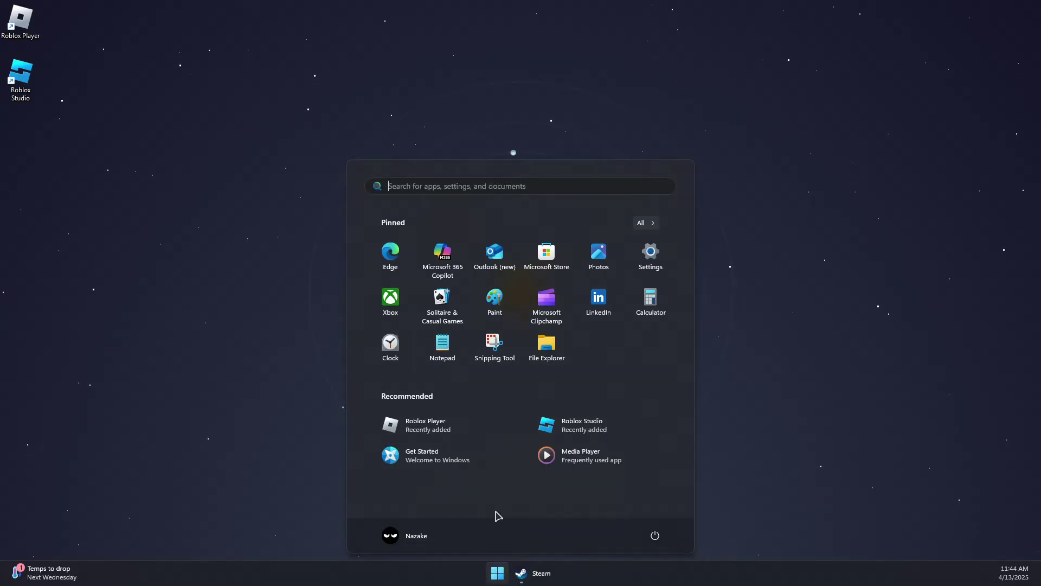
left_click(545, 343)
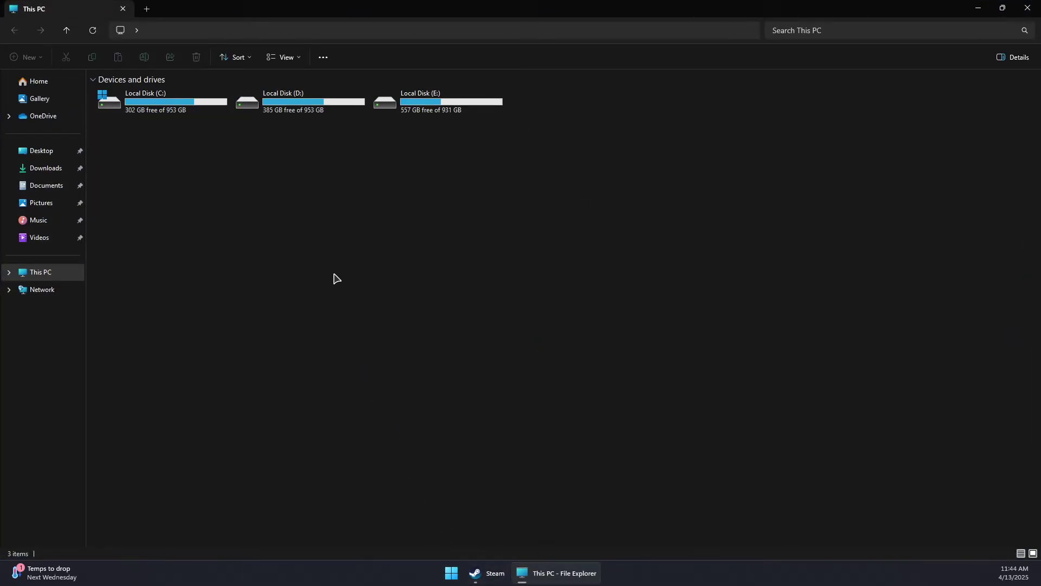
double_click(182, 108)
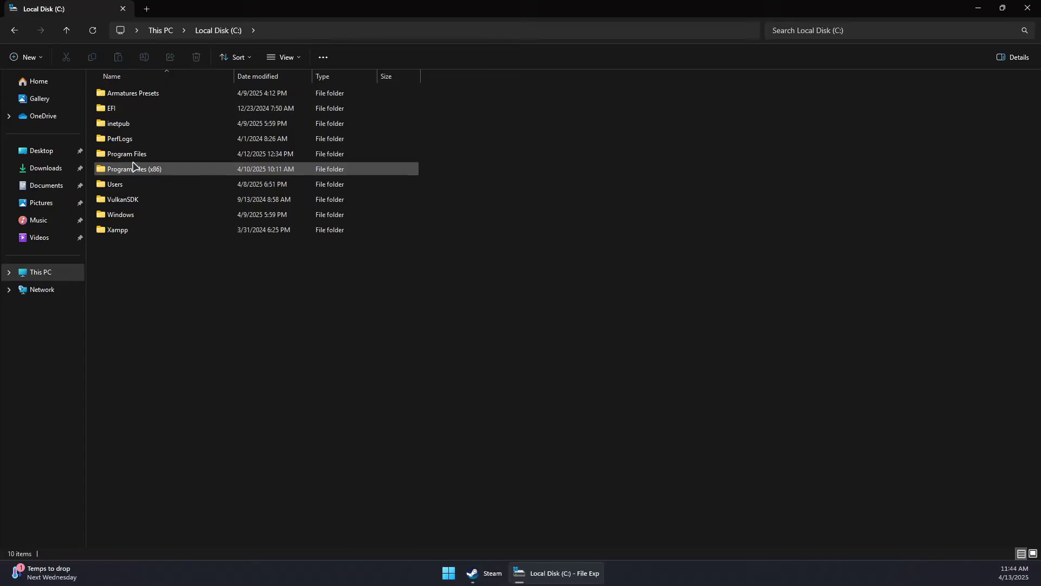
double_click(133, 183)
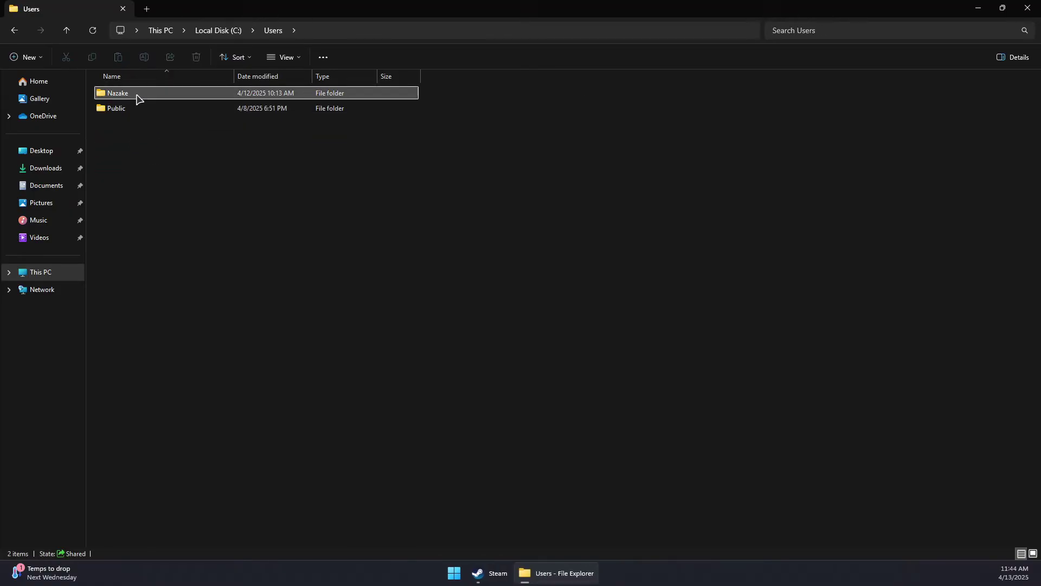
double_click(138, 94)
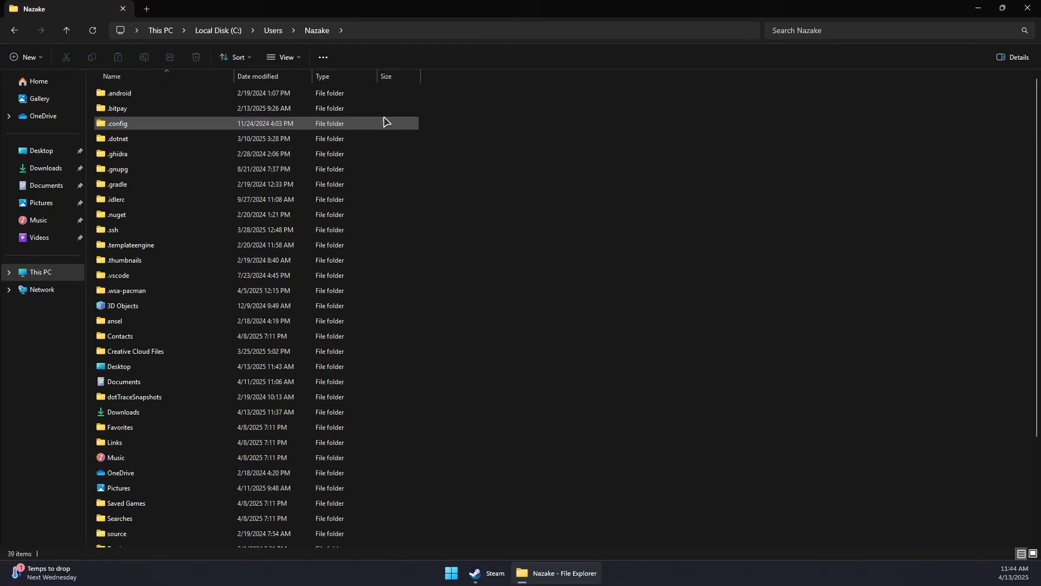
left_click(375, 34)
type("%")
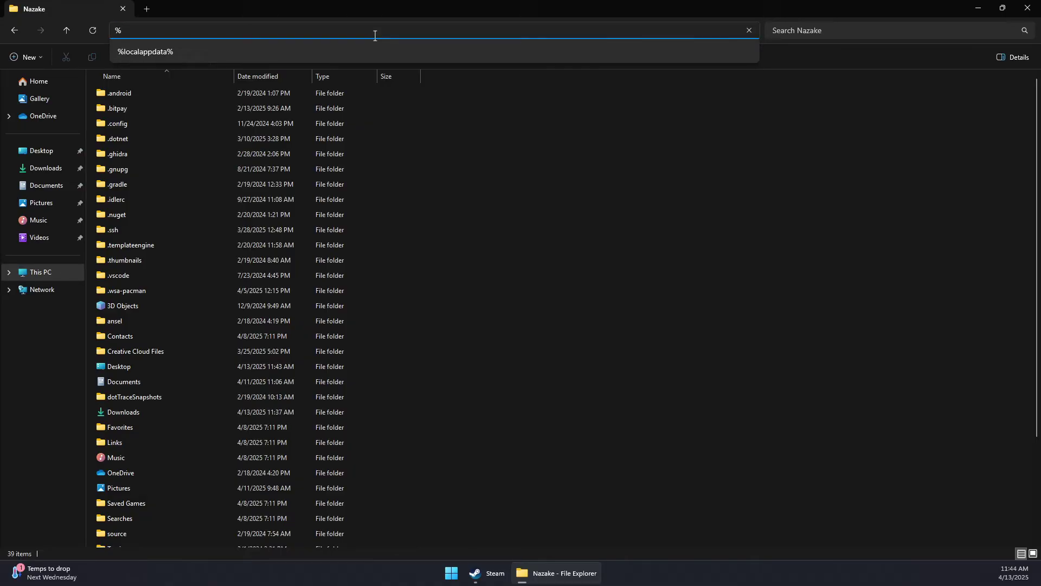
key("Down")
key("Return")
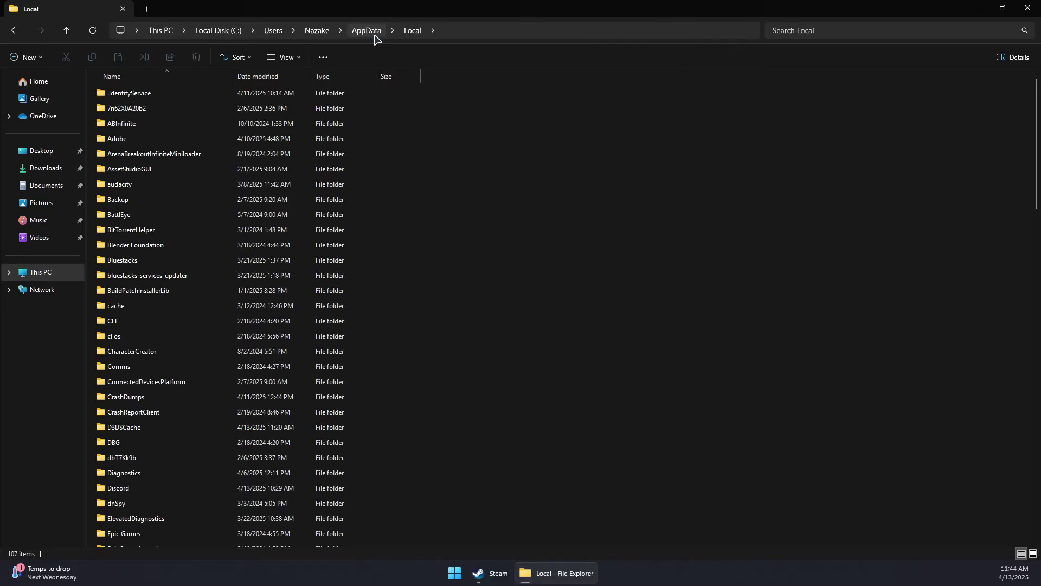
Step: Look inside the Roblox folder, return to Local, and dismiss Roblox's context menu without deleting
left_click(172, 183)
key("r")
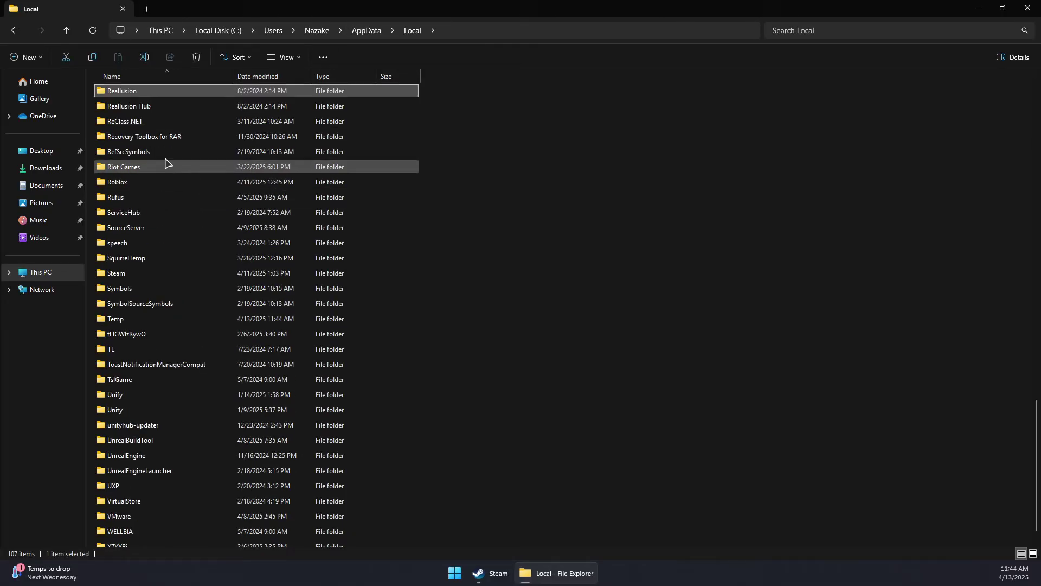
left_click(129, 185)
double_click(128, 185)
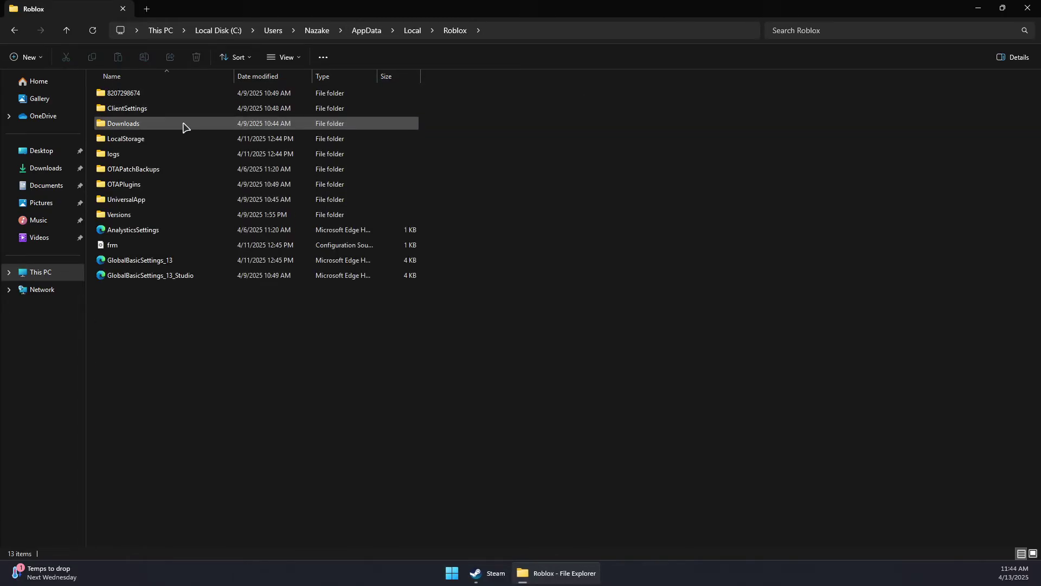
left_click(14, 31)
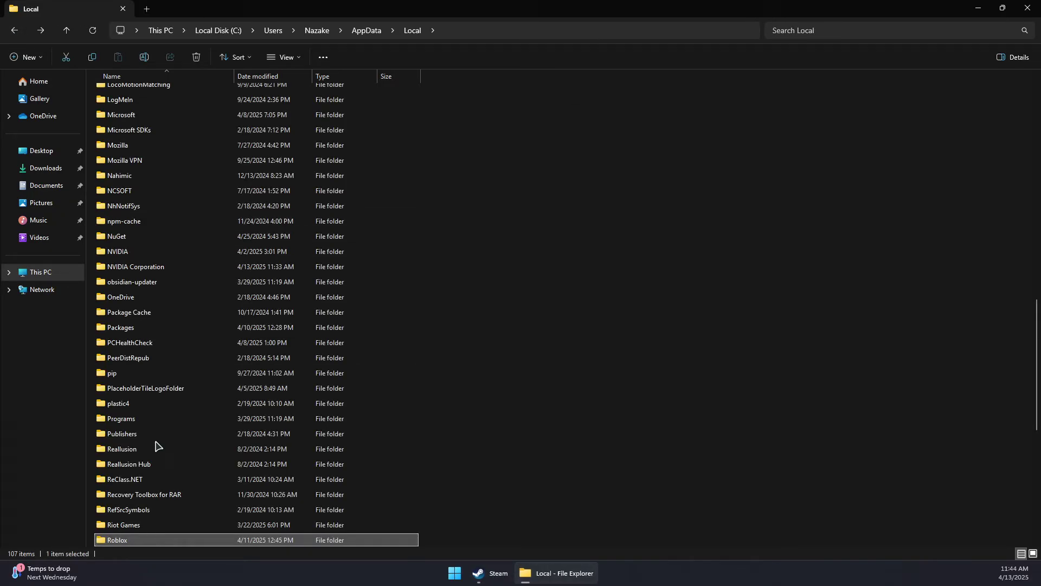
scroll(157, 464, "down", 4)
right_click(123, 361)
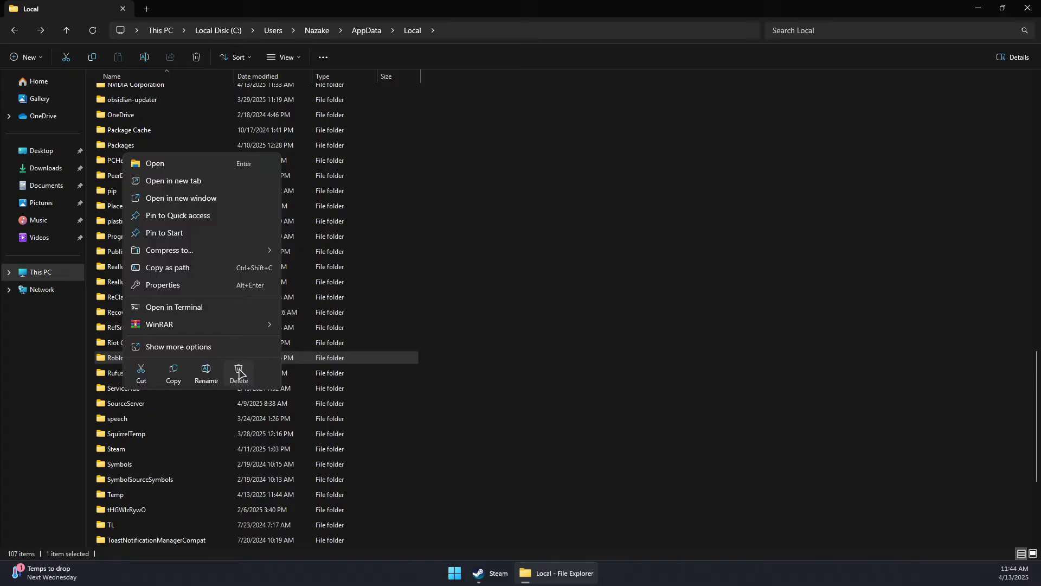
left_click(424, 407)
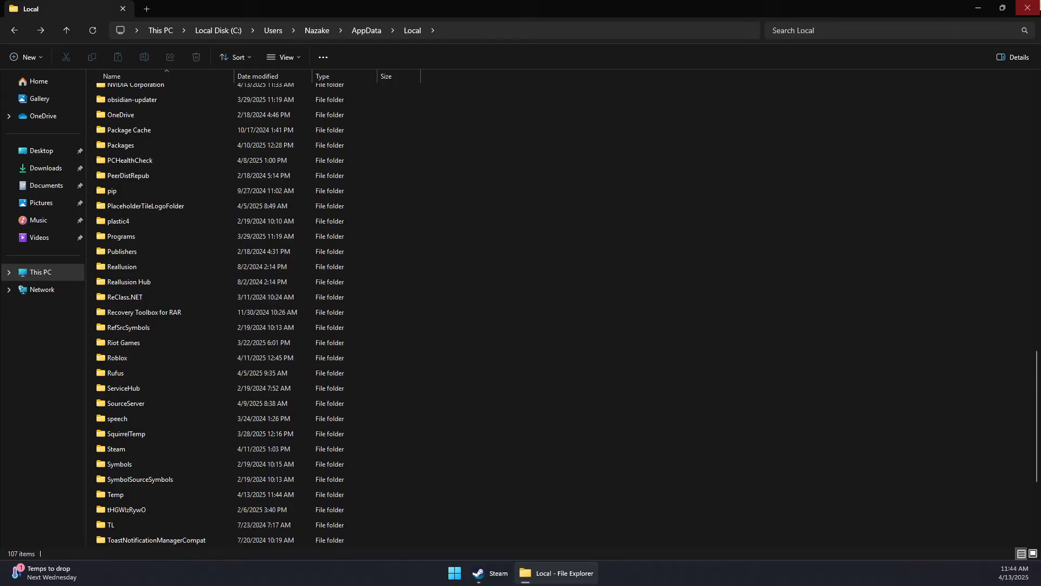
Step: Close File Explorer, launch Firefox from Start search, and enter roblox to load roblox.com
left_click(1027, 8)
left_click(521, 573)
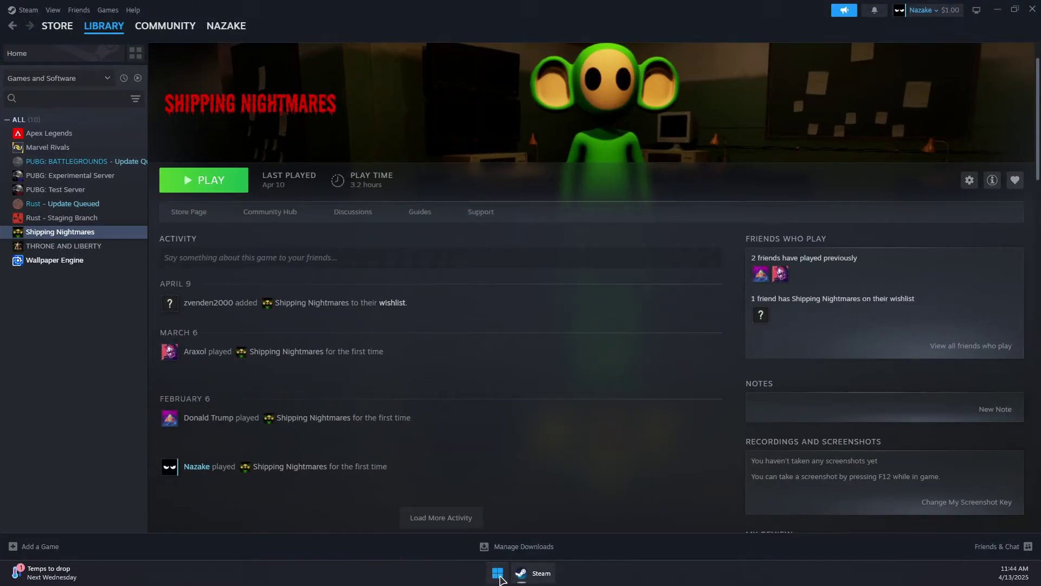
left_click(497, 575)
type("firefox")
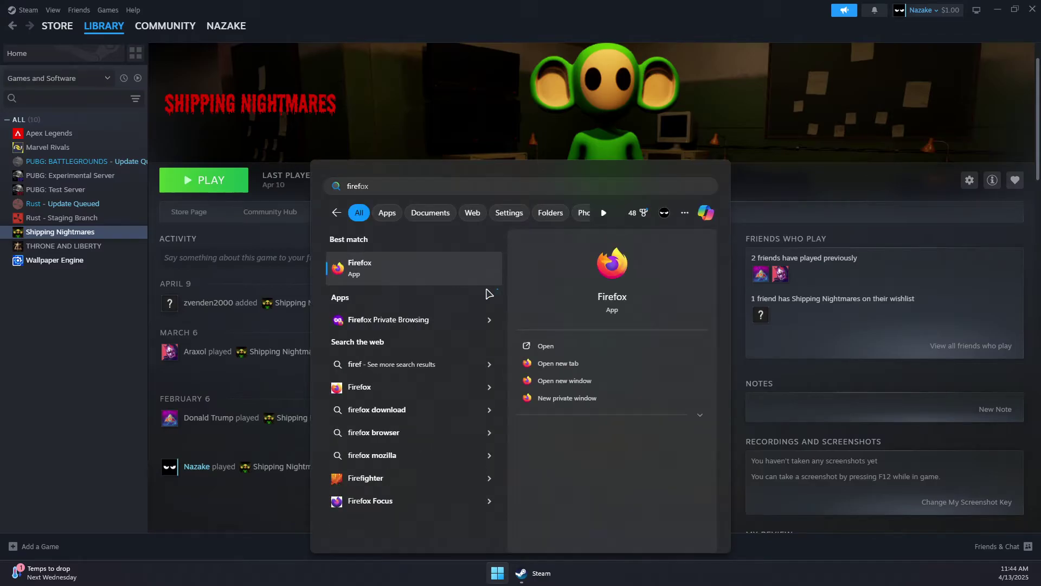
key("Return")
type("roblox.com/home")
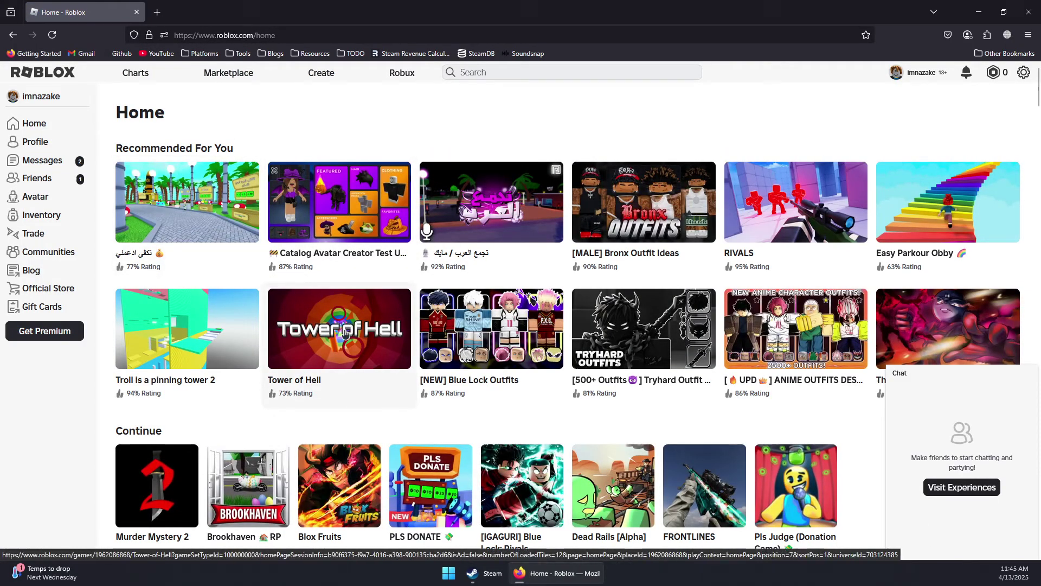
Step: Open Tower of Hell and press Play to get the Roblox install prompt, then minimize Firefox
left_click(350, 324)
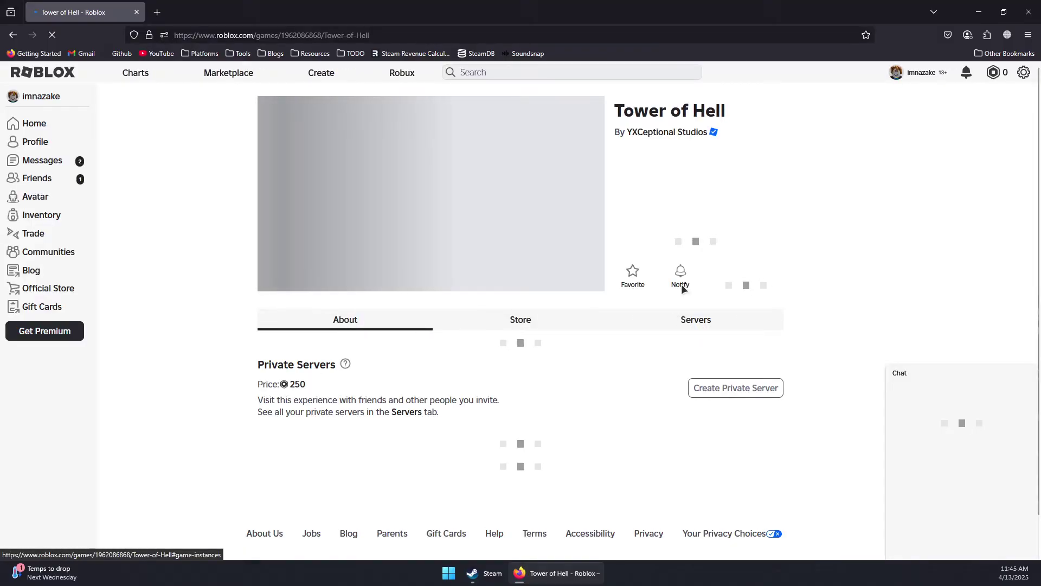
left_click(688, 241)
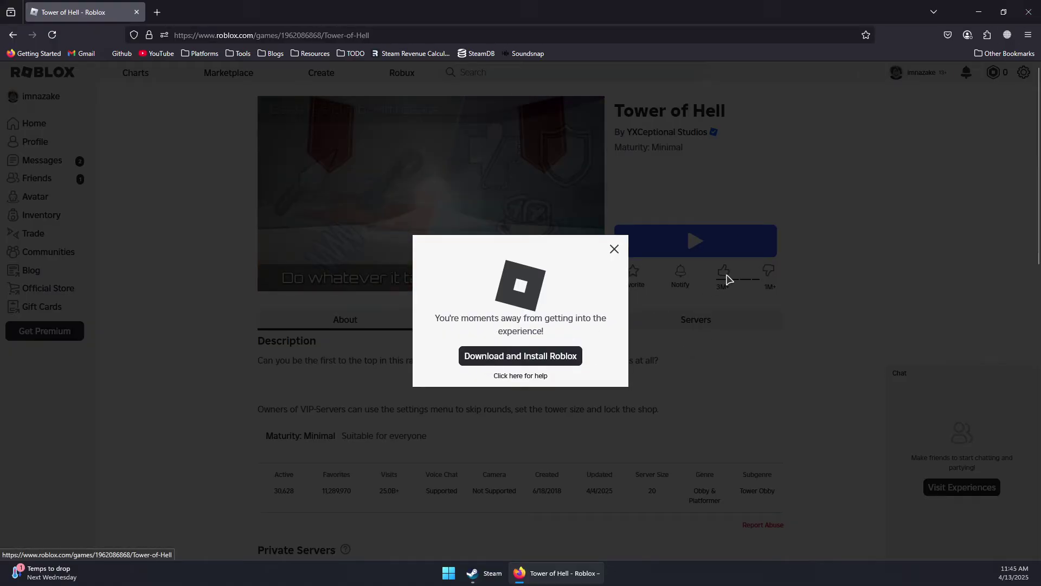
left_click(979, 12)
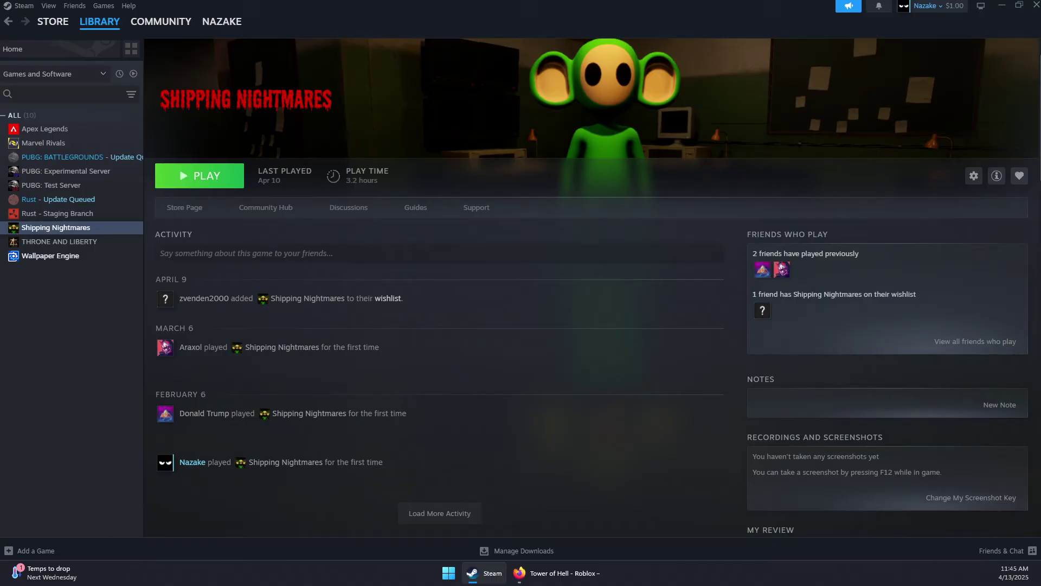
Step: Minimize Steam to reveal the desktop, then open and dismiss the Roblox Player shortcut's menu
left_click(1002, 5)
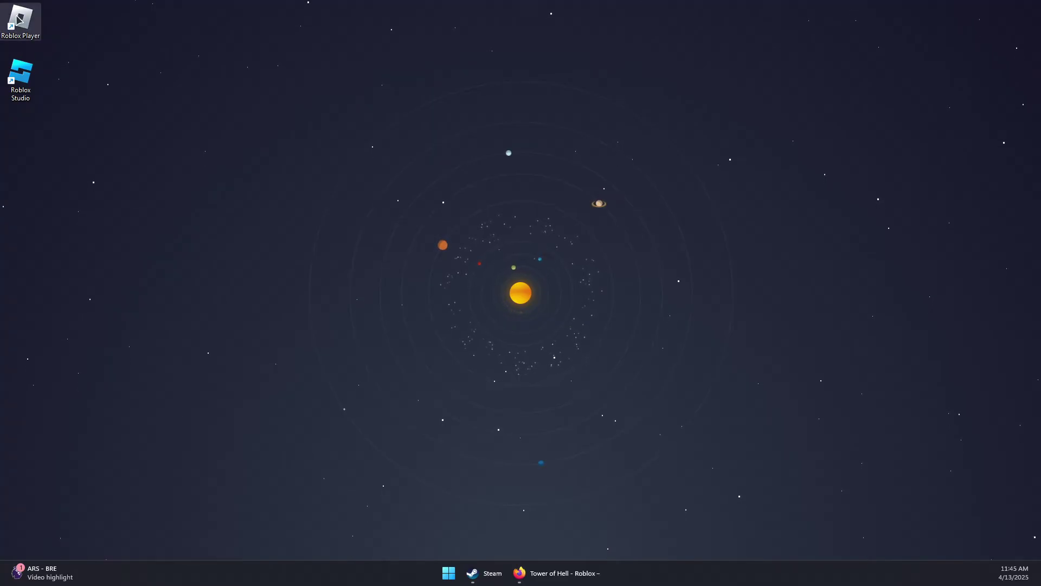
right_click(18, 18)
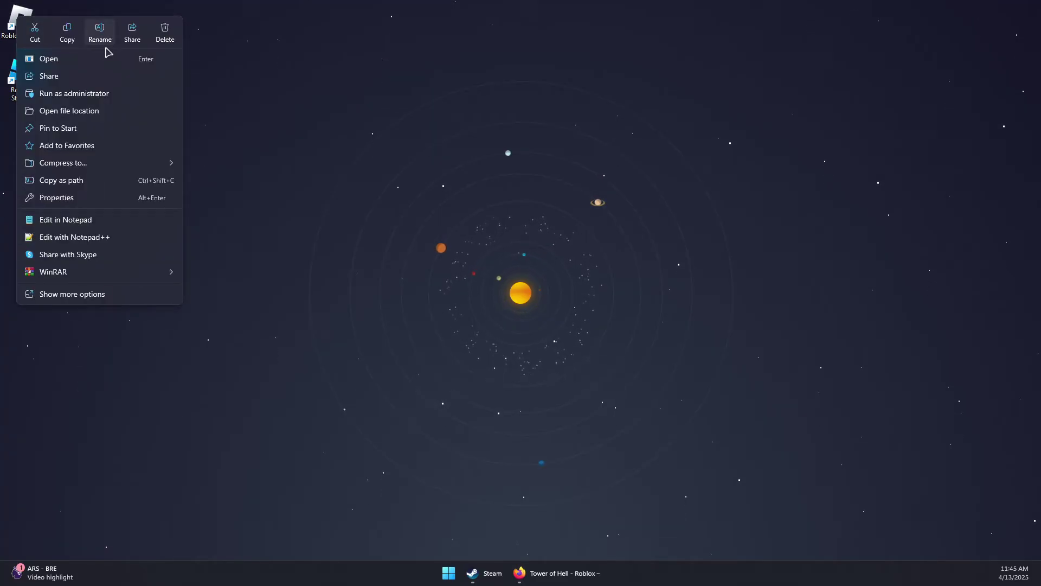
left_click(249, 170)
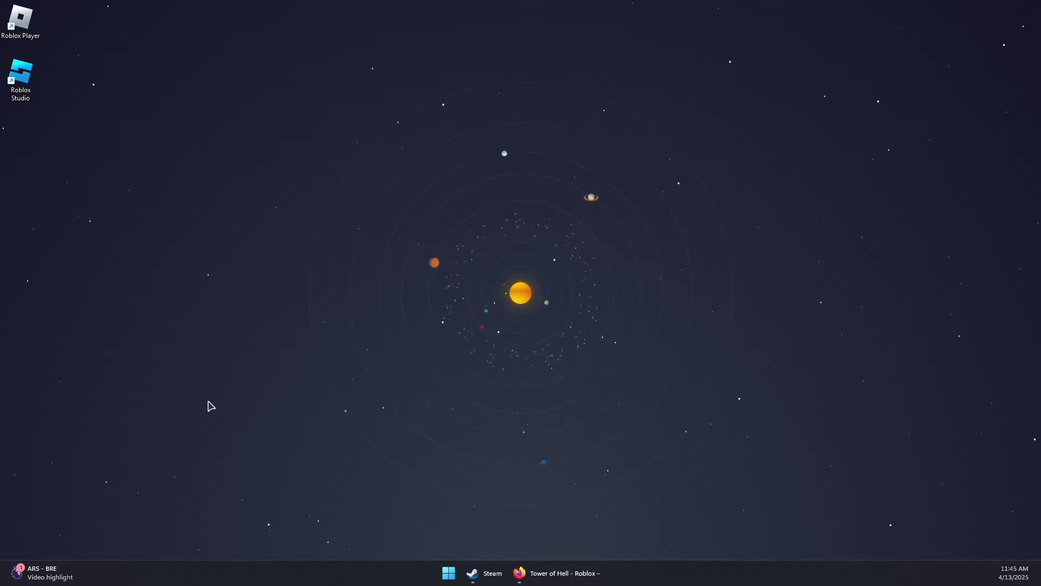
Step: Open Settings, search for Windows Security, and launch its Virus & threat protection page
left_click(448, 573)
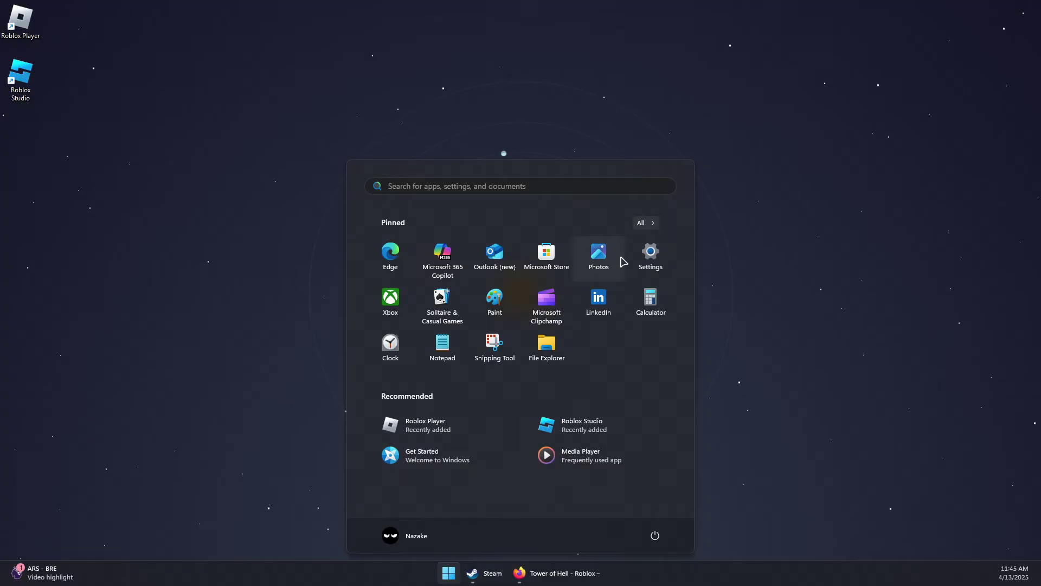
left_click(651, 254)
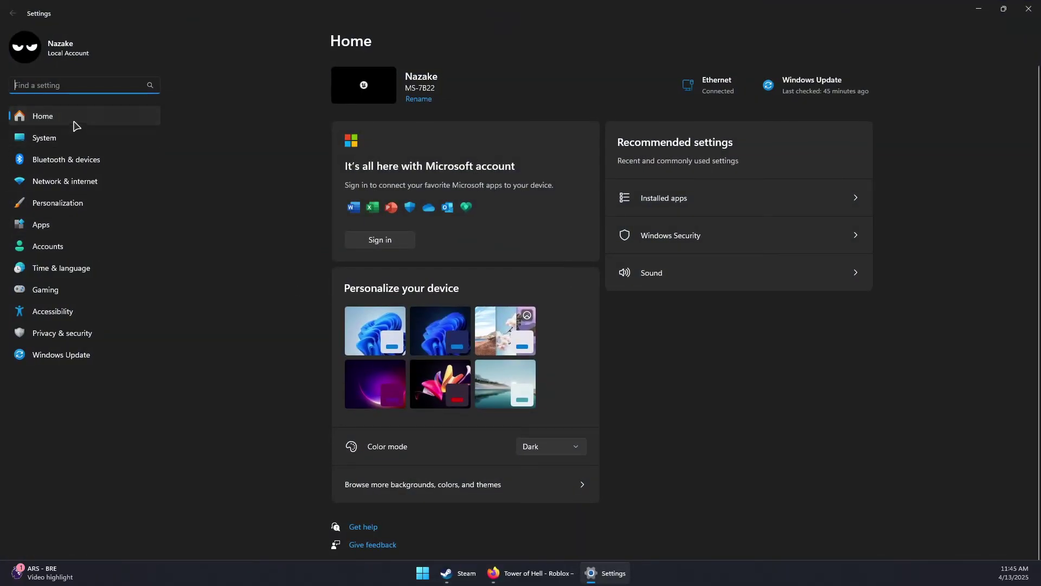
left_click(60, 187)
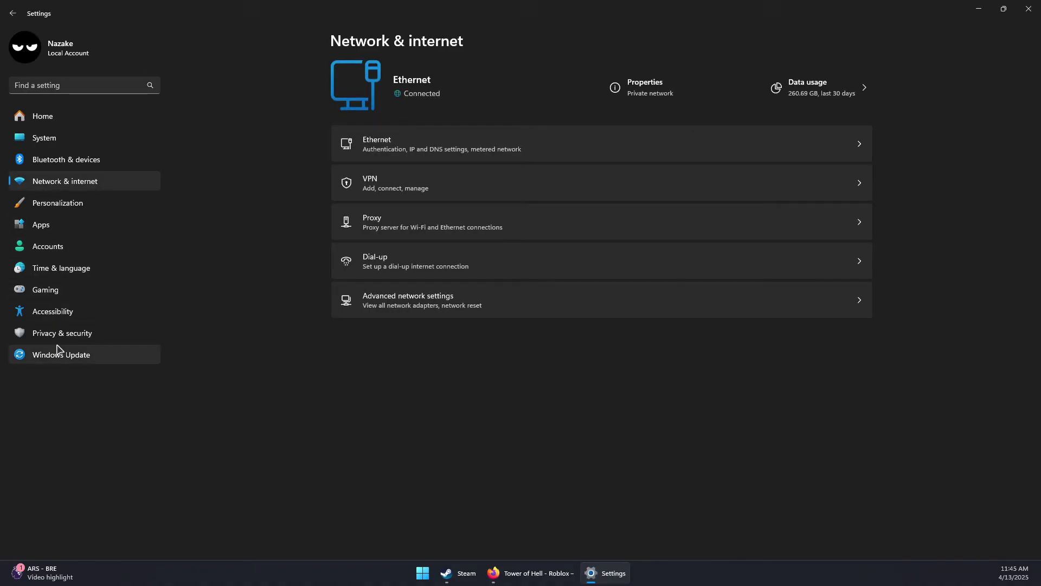
left_click(90, 85)
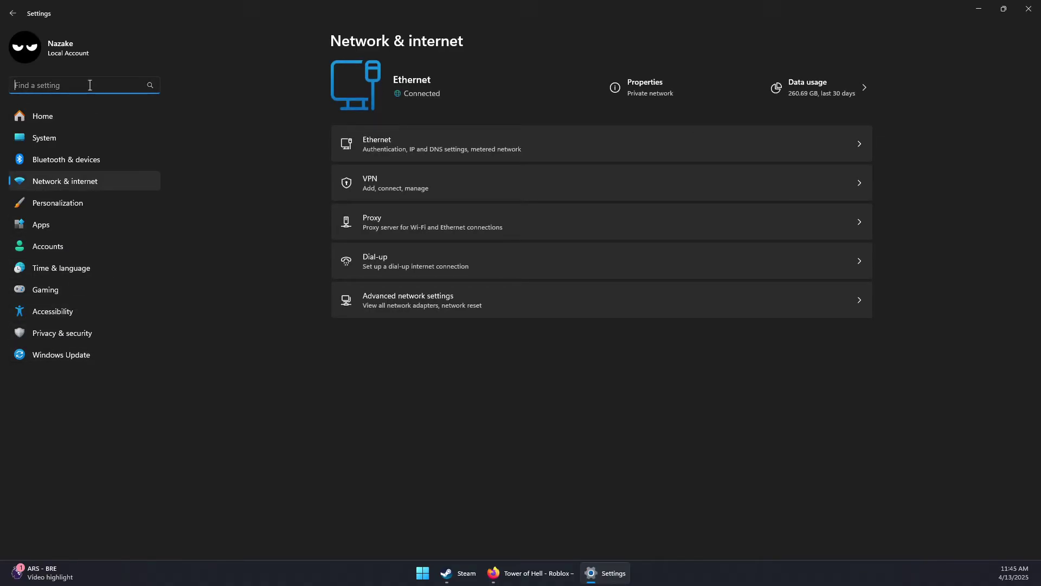
type("d")
type("indows")
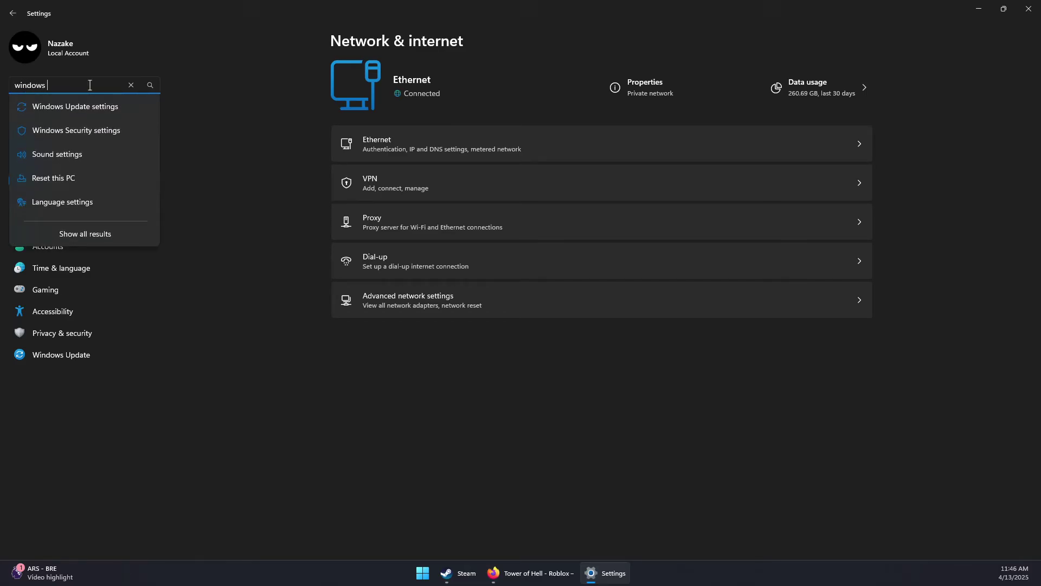
left_click(82, 134)
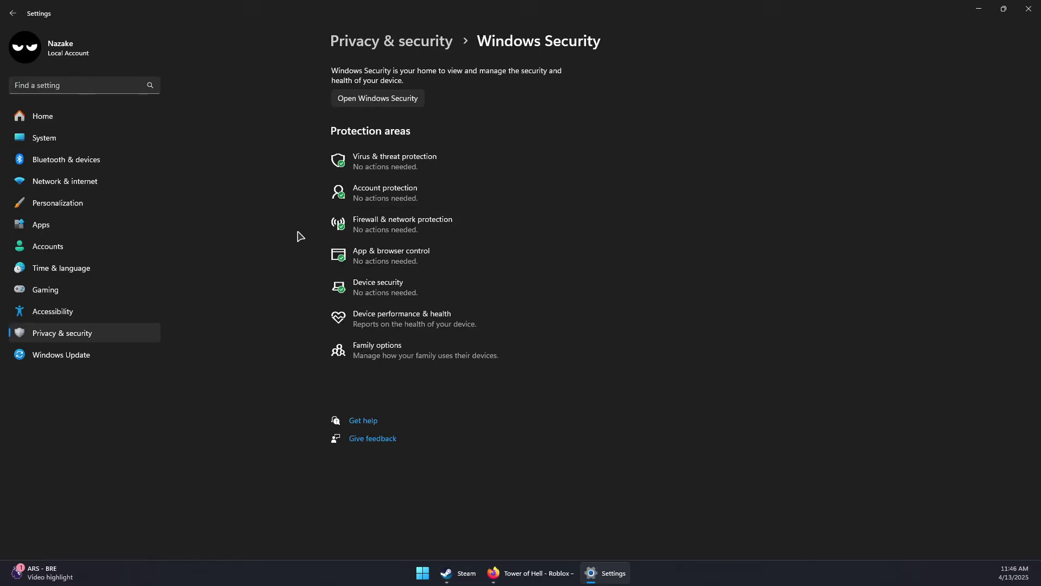
left_click(383, 164)
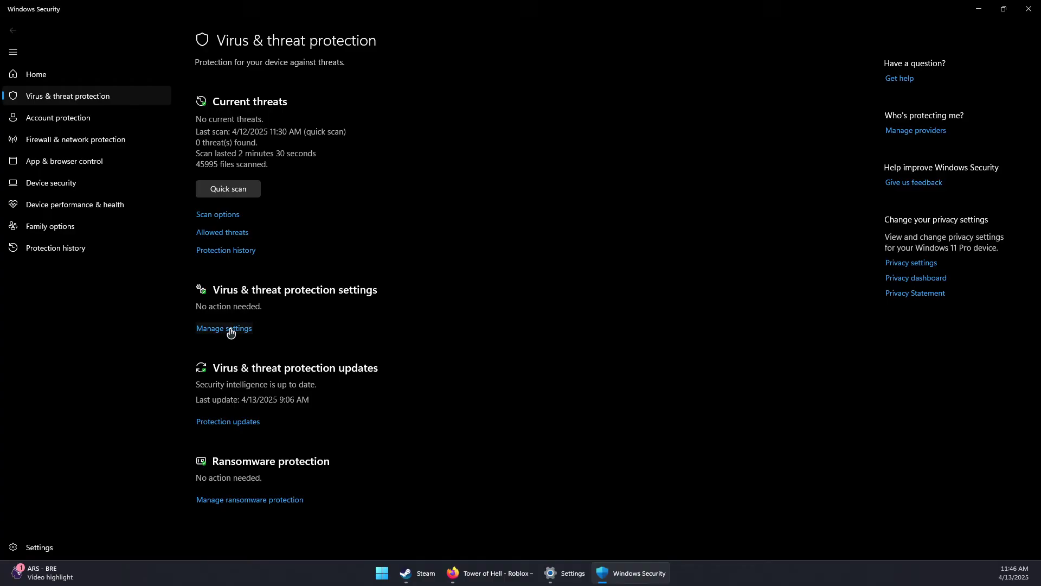
Step: Review the virus protection settings and the Domain network firewall, ending on the firewall overview
left_click(224, 328)
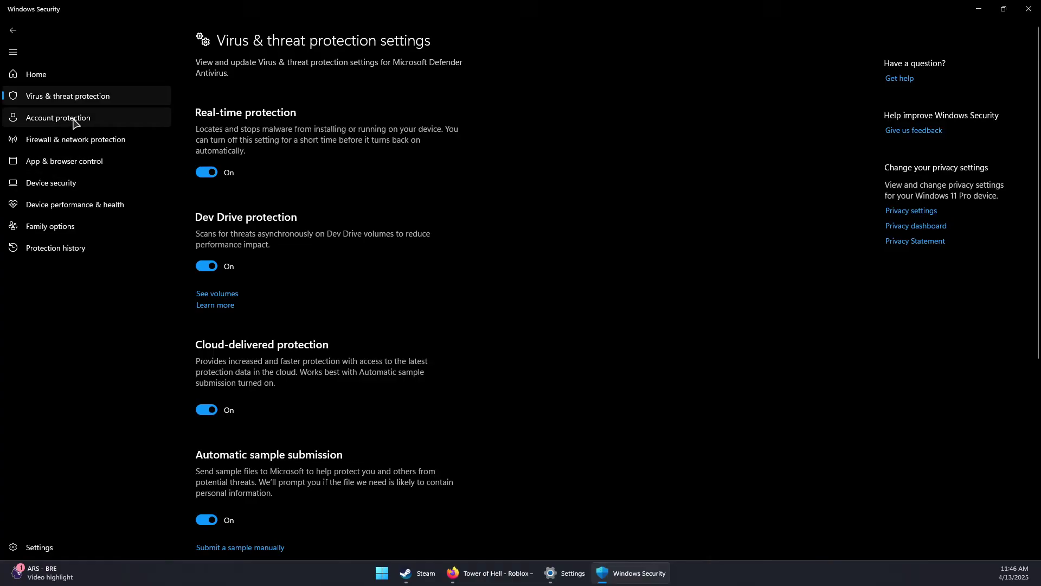
left_click(46, 142)
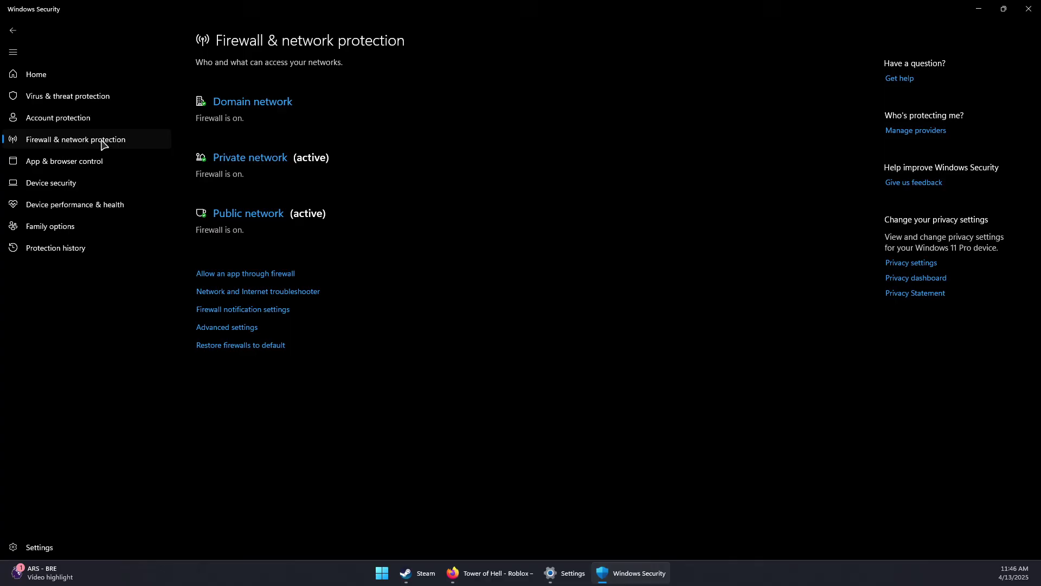
left_click(253, 103)
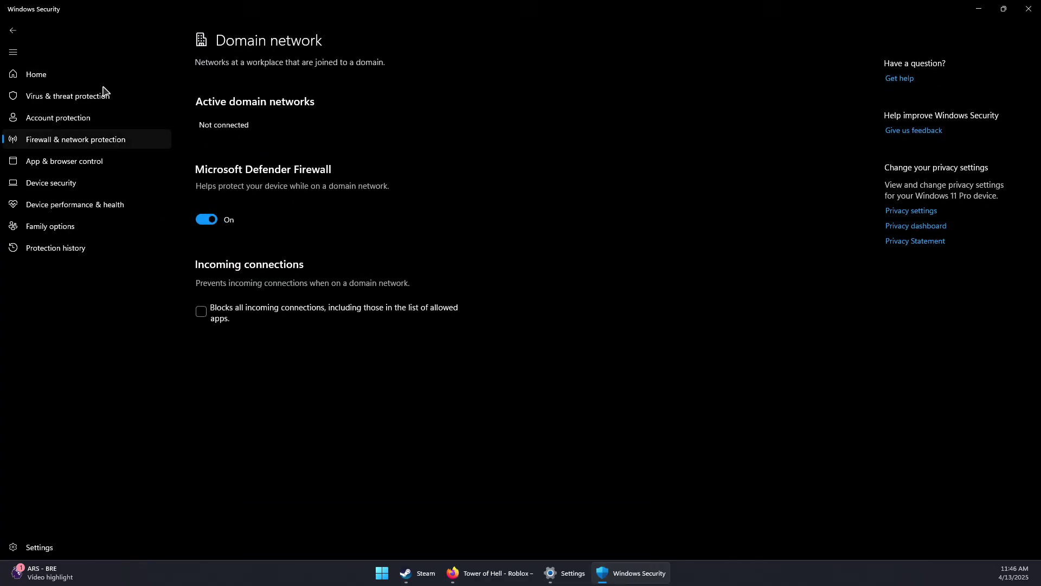
left_click(13, 30)
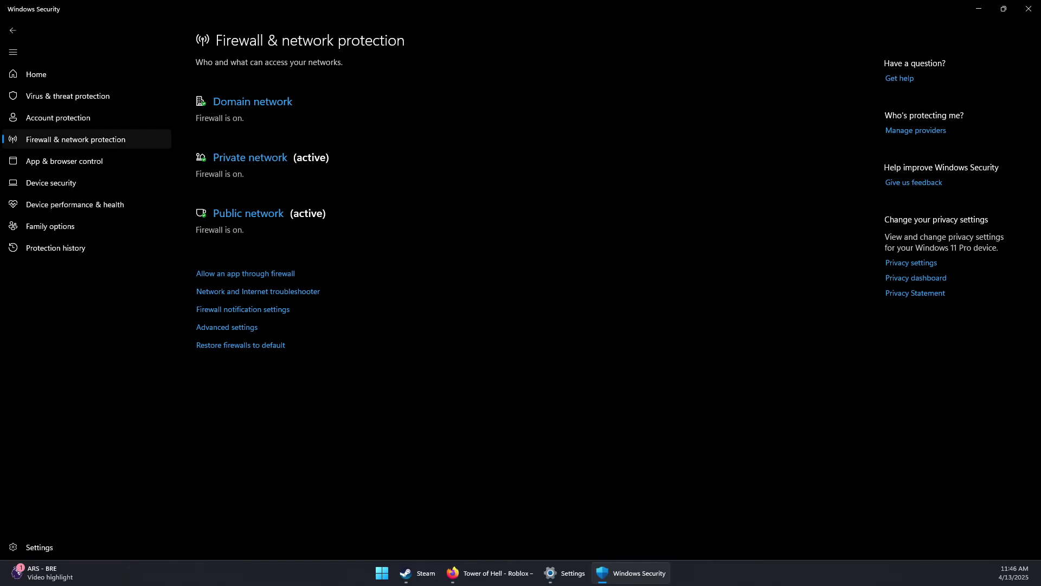
Step: Close Windows Security and Settings, then run inetcpl.cpl from the Run dialog
left_click(1029, 9)
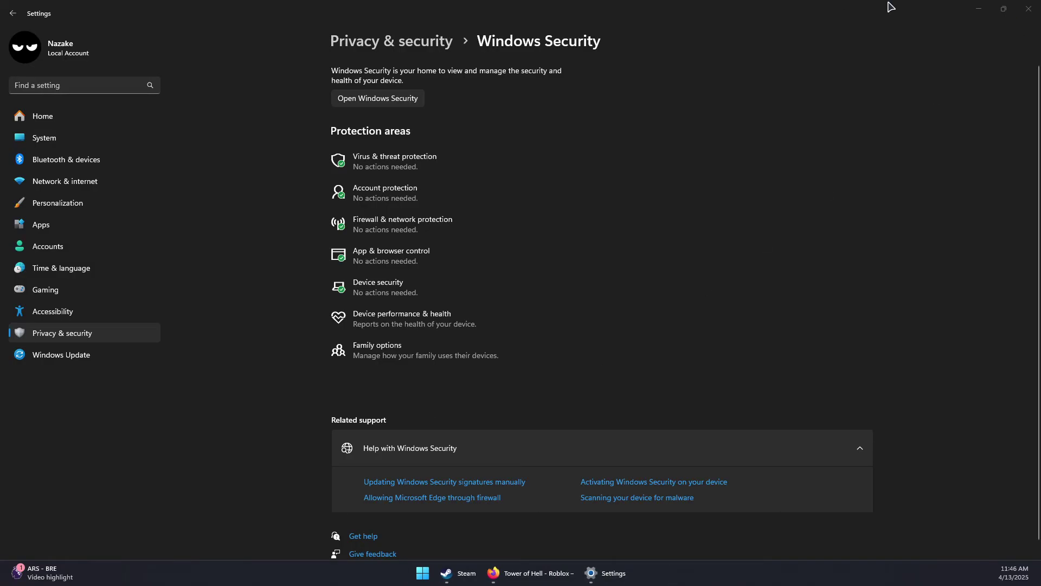
left_click(1029, 8)
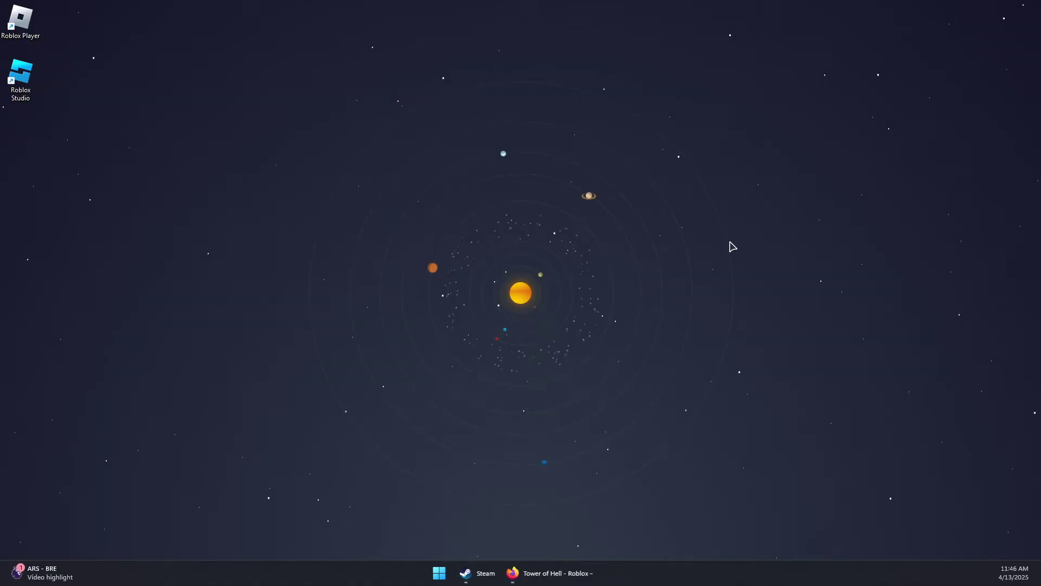
left_click(448, 577)
type("run")
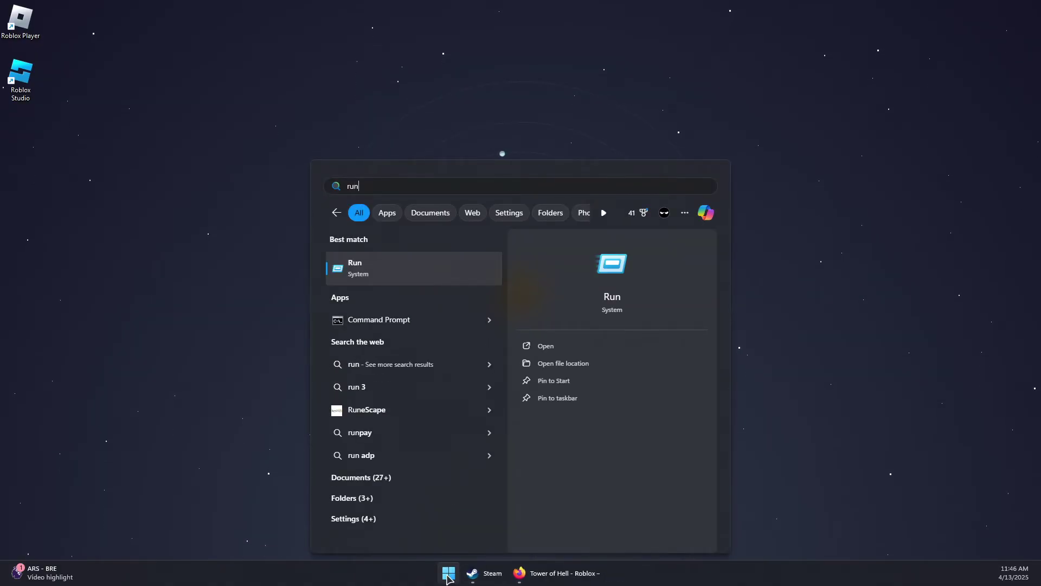
left_click(464, 269)
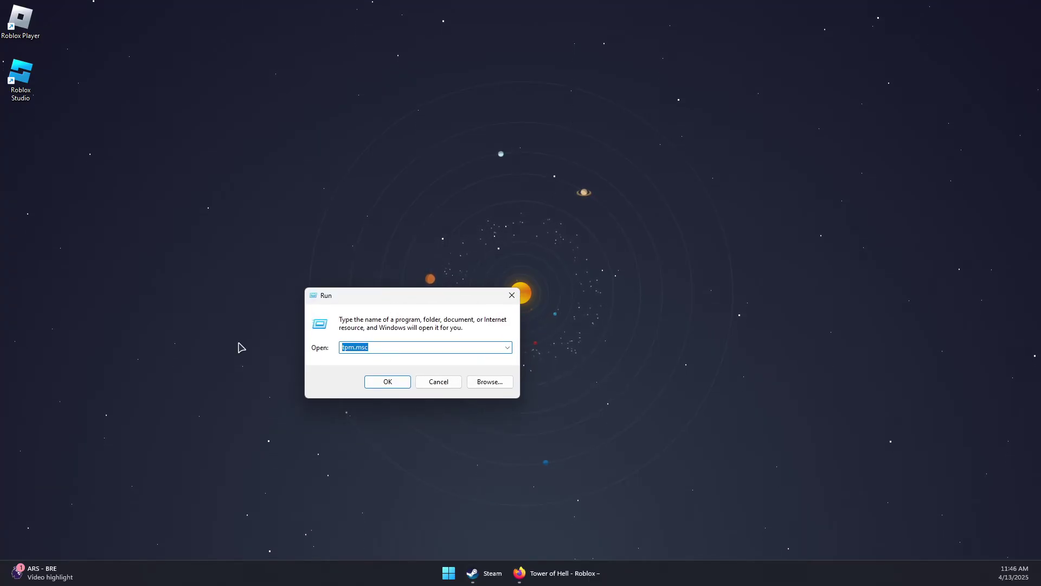
type("i")
type("netcpl.cpl")
key("Return")
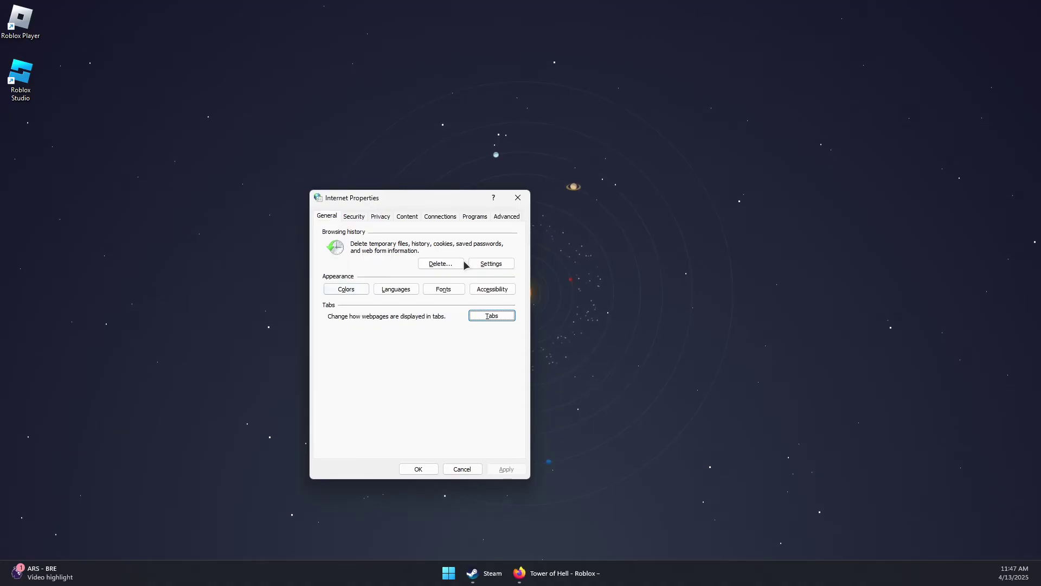
Step: On the Advanced tab, use Restore advanced settings, then close Internet Properties
left_click_drag(385, 205, 372, 198)
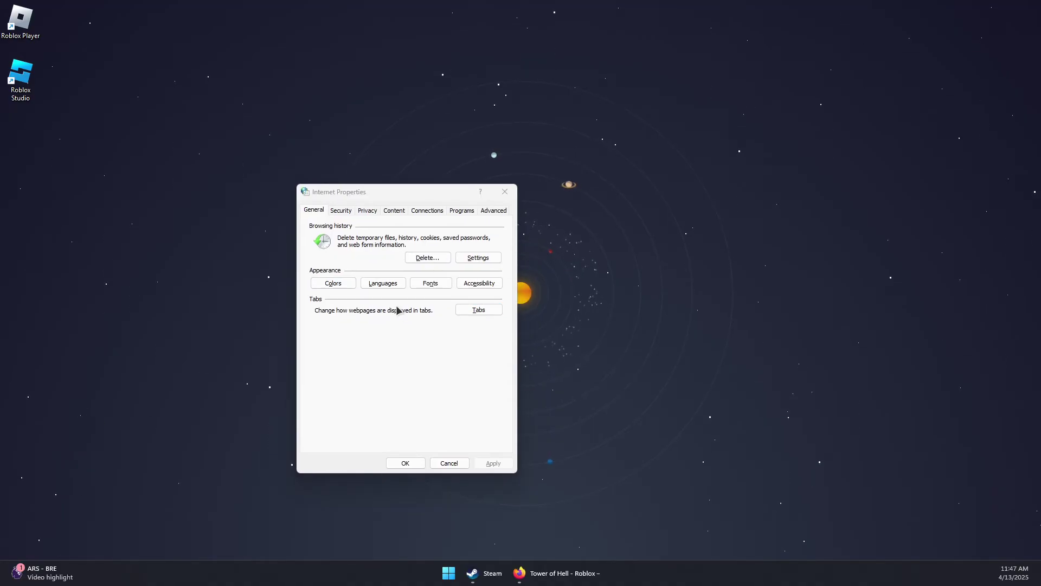
left_click(502, 211)
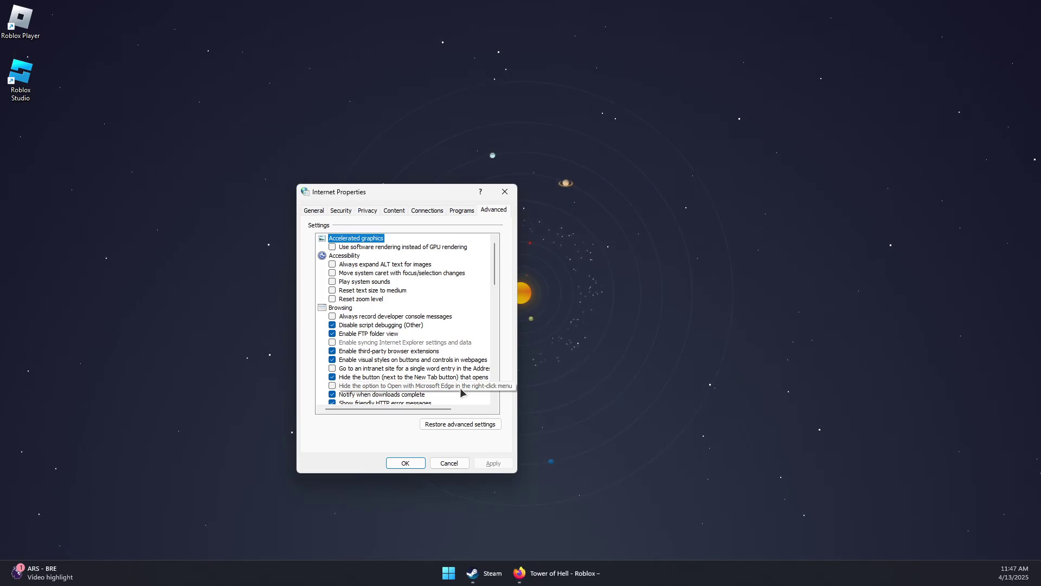
left_click(447, 425)
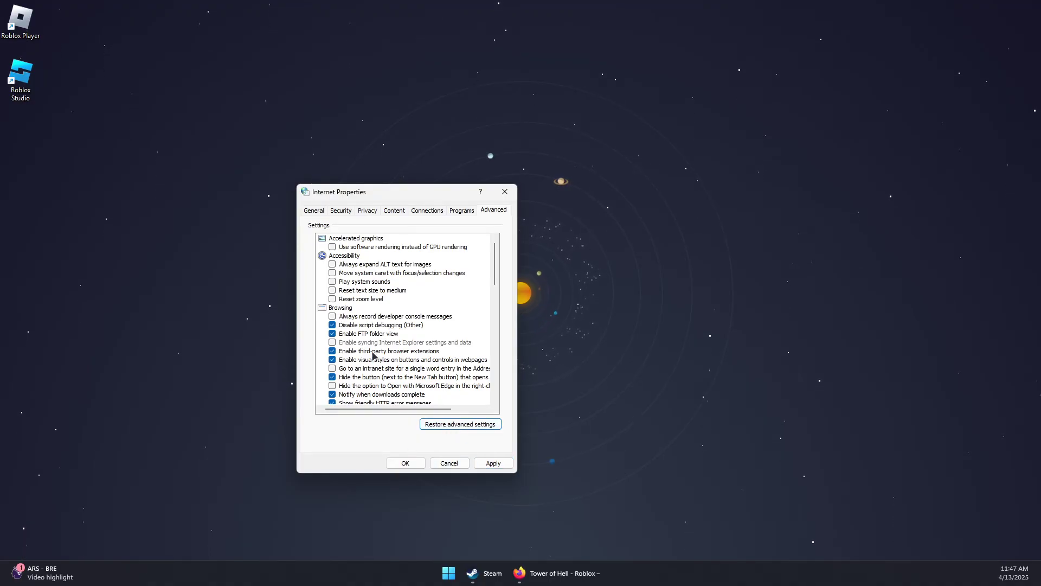
left_click(440, 464)
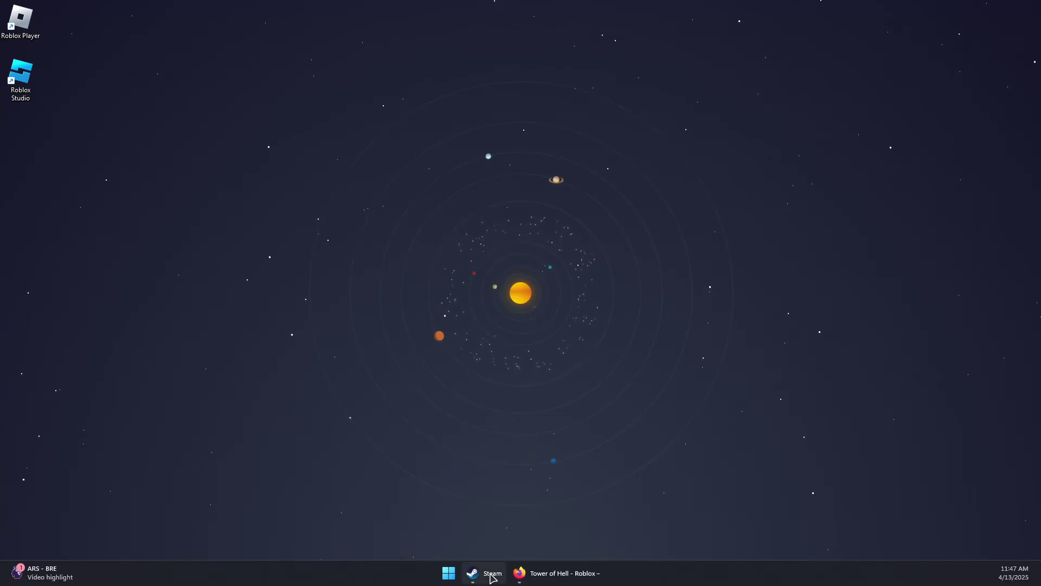
Step: Launch an administrator terminal by running the cmd search result as administrator
mouse_move(487, 572)
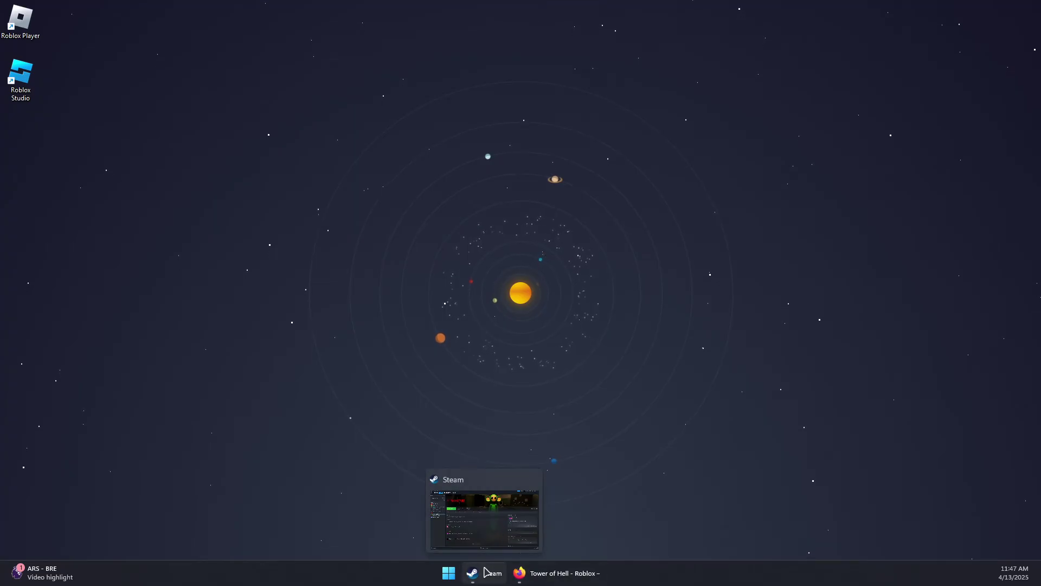
right_click(444, 573)
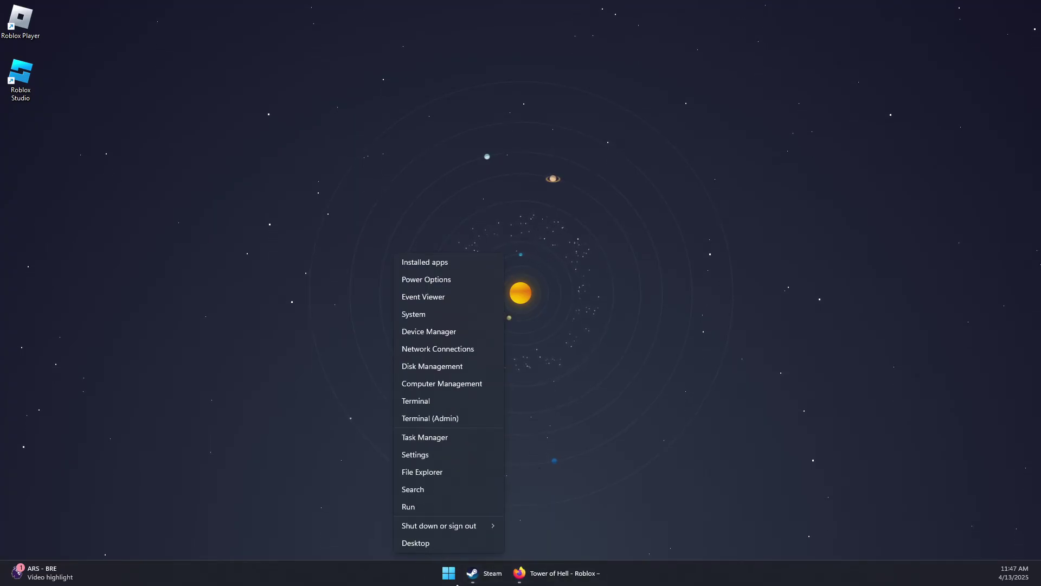
left_click(437, 419)
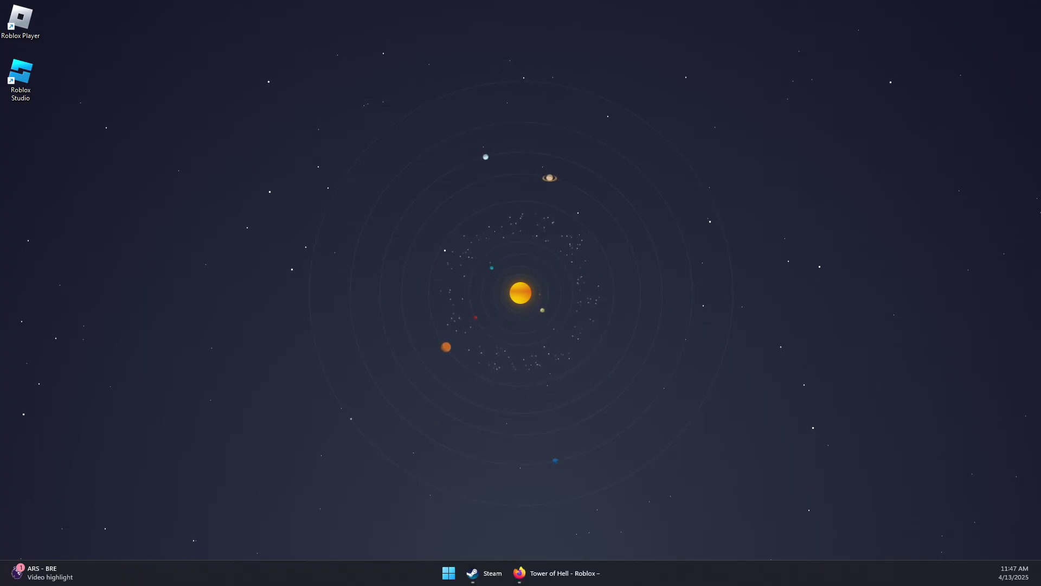
left_click(449, 576)
type("cmd")
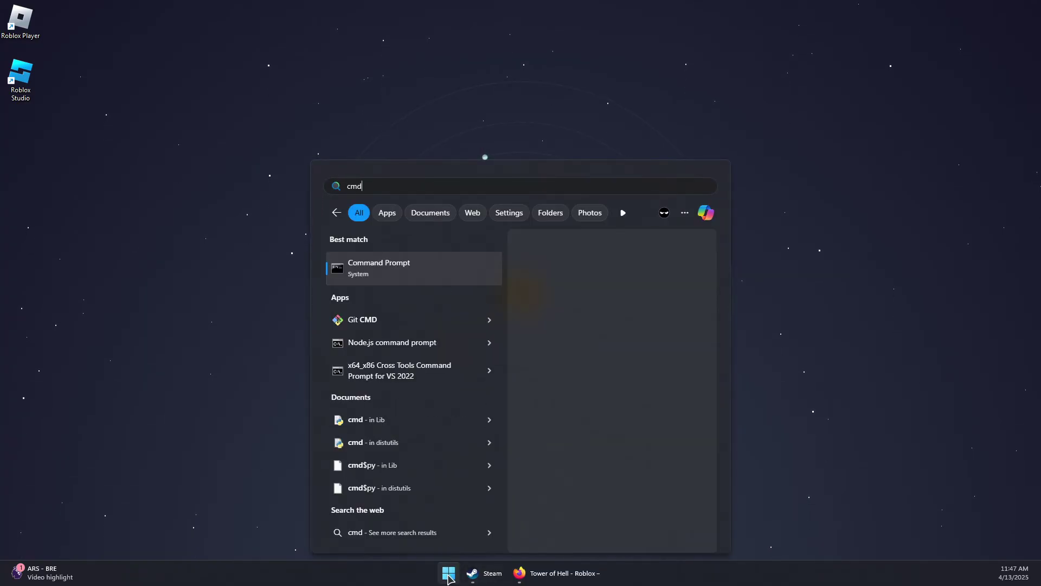
right_click(381, 264)
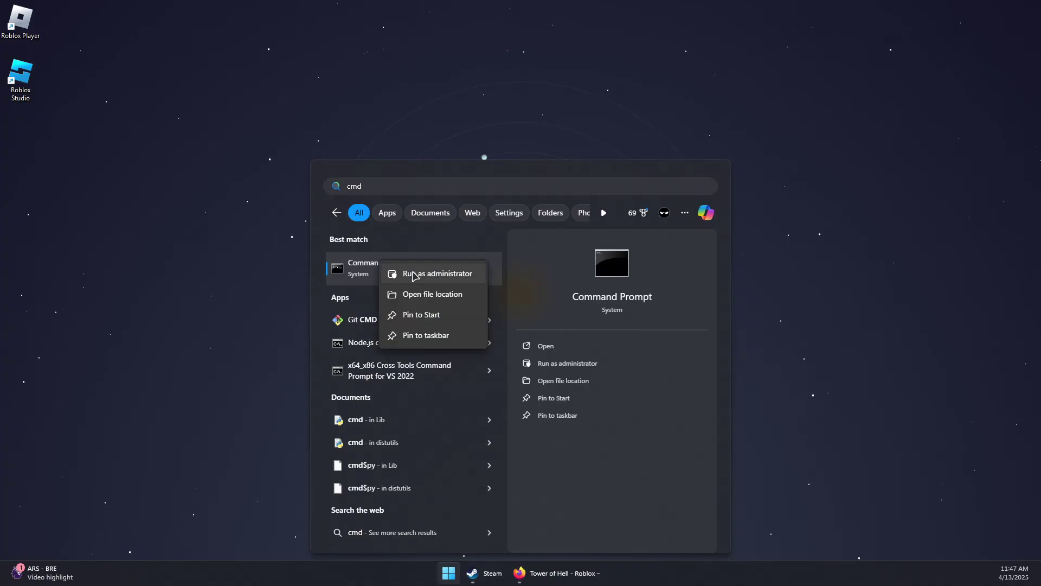
left_click(398, 273)
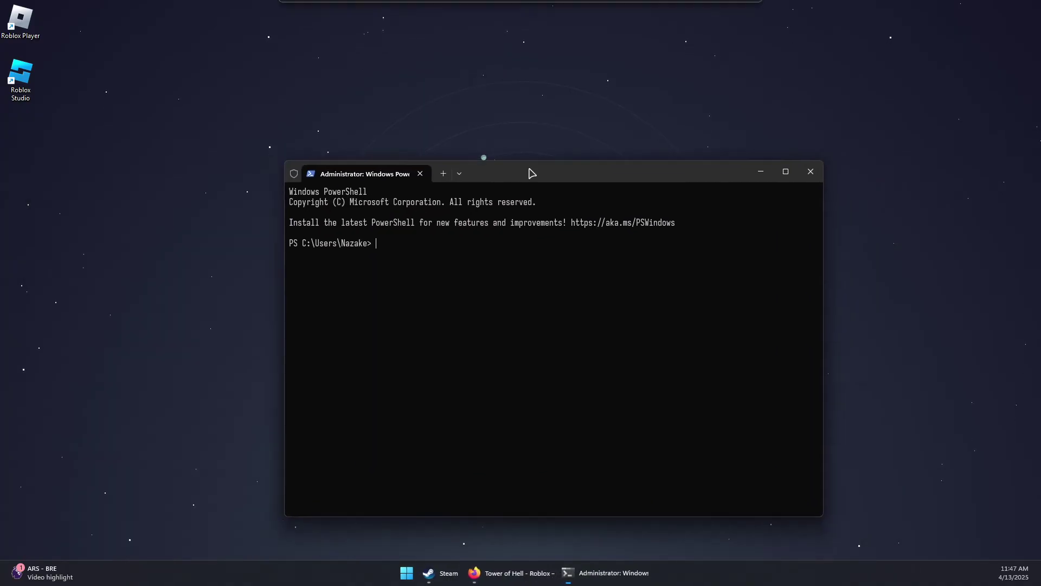
left_click_drag(531, 172, 498, 150)
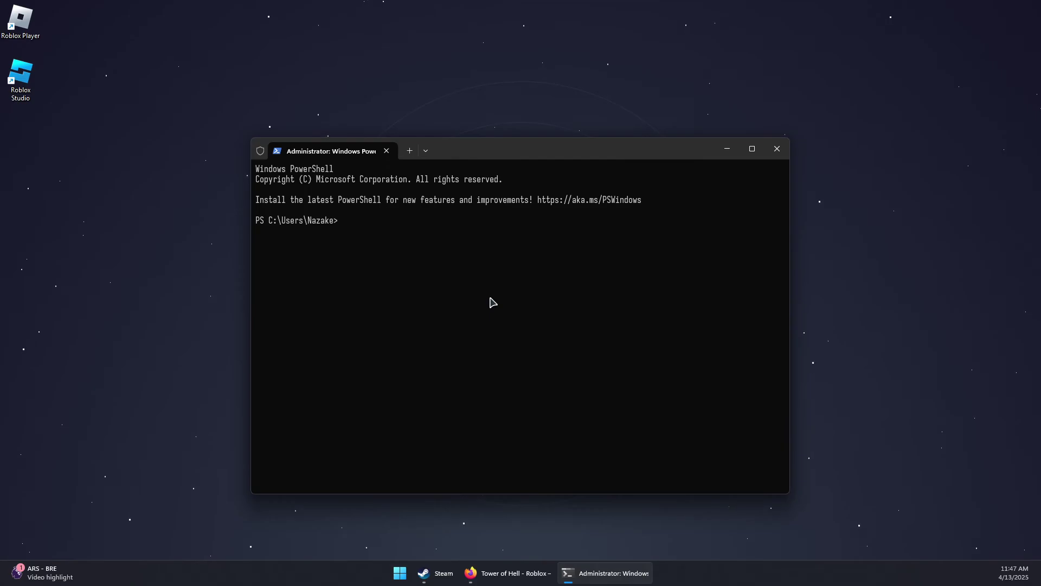
Step: Run ipconfig /flushdns, ipconfig /release and ipconfig /renew, leaving Ethernet at IPv4 192.168.1.4
type("ipconfig /flushdns")
key("Return")
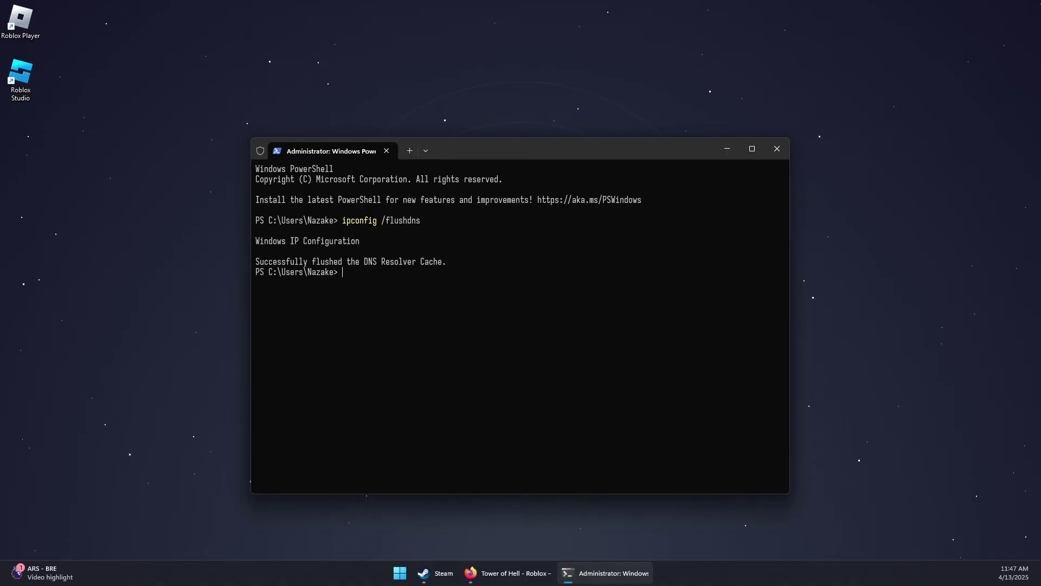
key("Up")
key("BackSpace")
key("BackSpace")
key("BackSpace")
key("BackSpace")
key("BackSpace")
key("BackSpace")
key("BackSpace")
type("release")
key("Return")
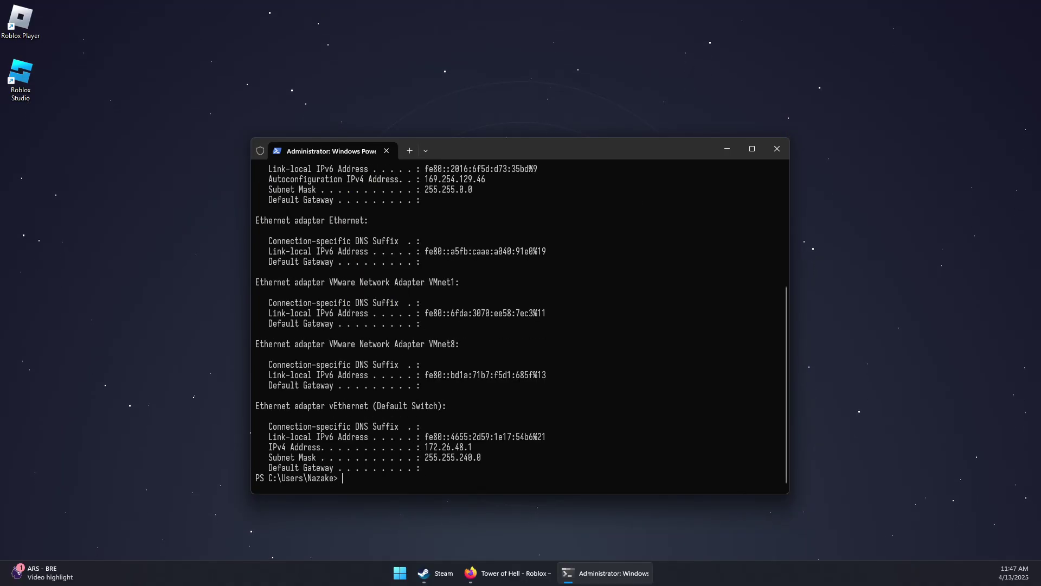
key("Up")
key("BackSpace")
key("BackSpace")
key("BackSpace")
key("BackSpace")
type("rev")
key("Return")
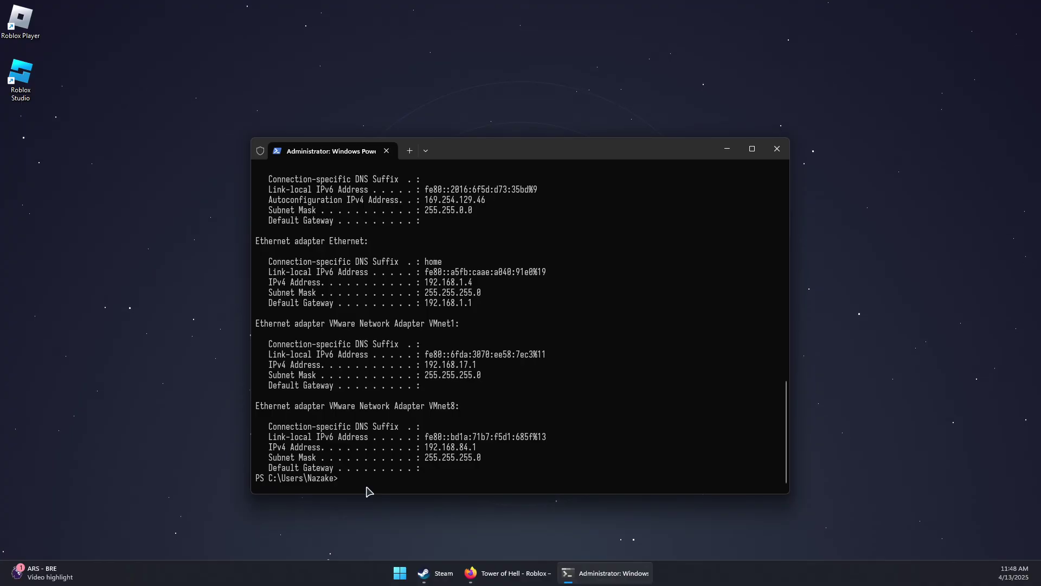
Step: Run netsh winsock reset in the terminal to reset the Winsock catalog
type("netsh winsock reset")
key("Return")
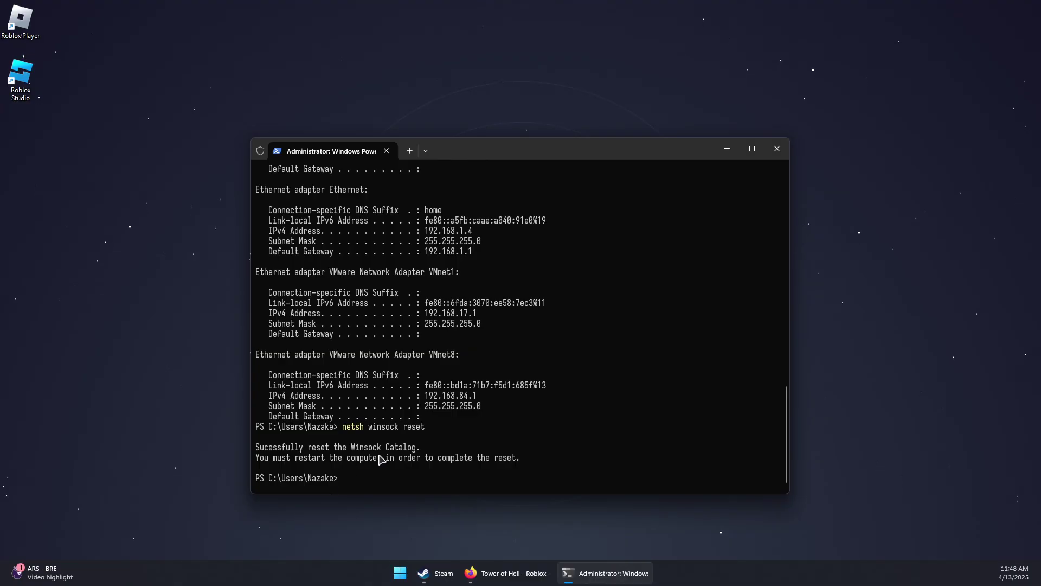